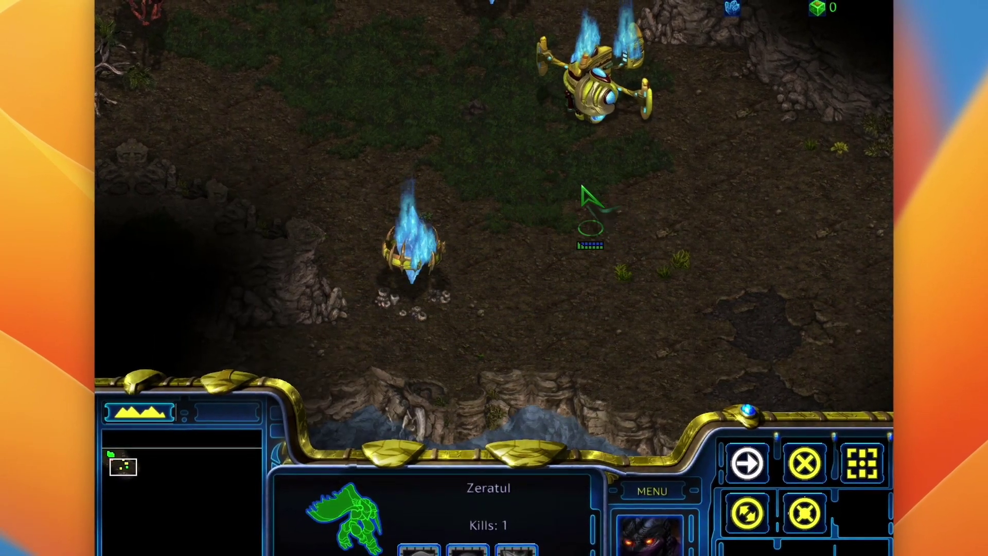
- Issue four move orders sending Zeratul rightward, then up and to the right
mouse_move(587, 24)
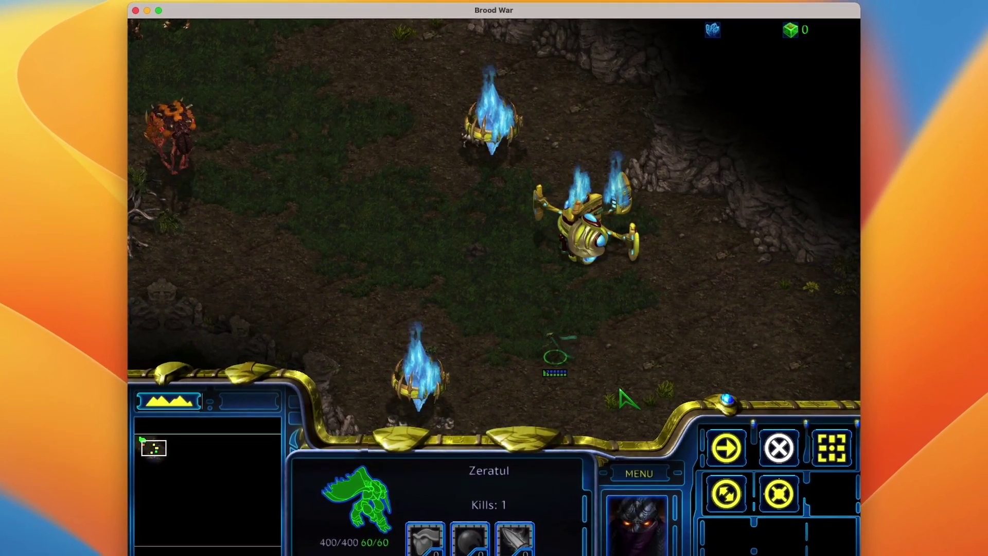
mouse_move(618, 555)
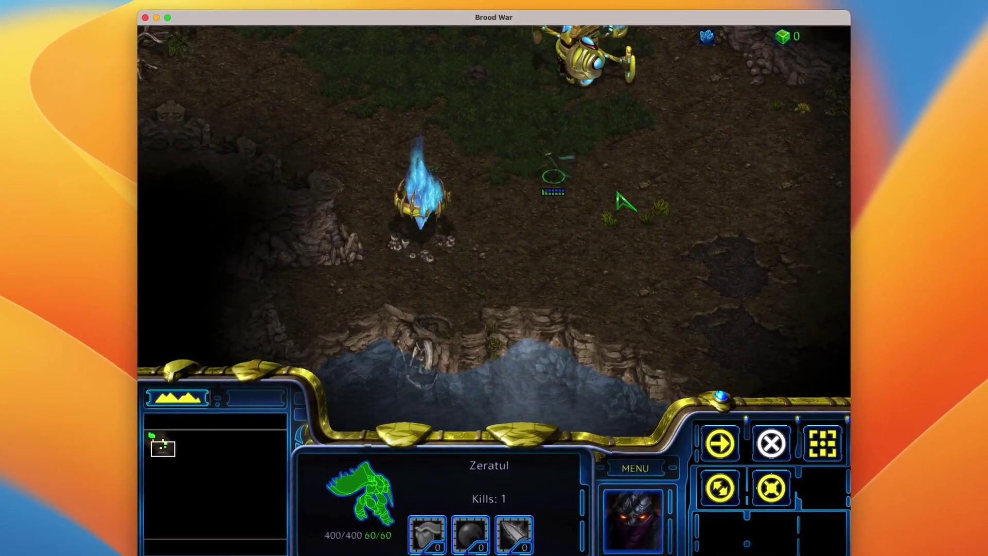
right_click(578, 186)
right_click(639, 187)
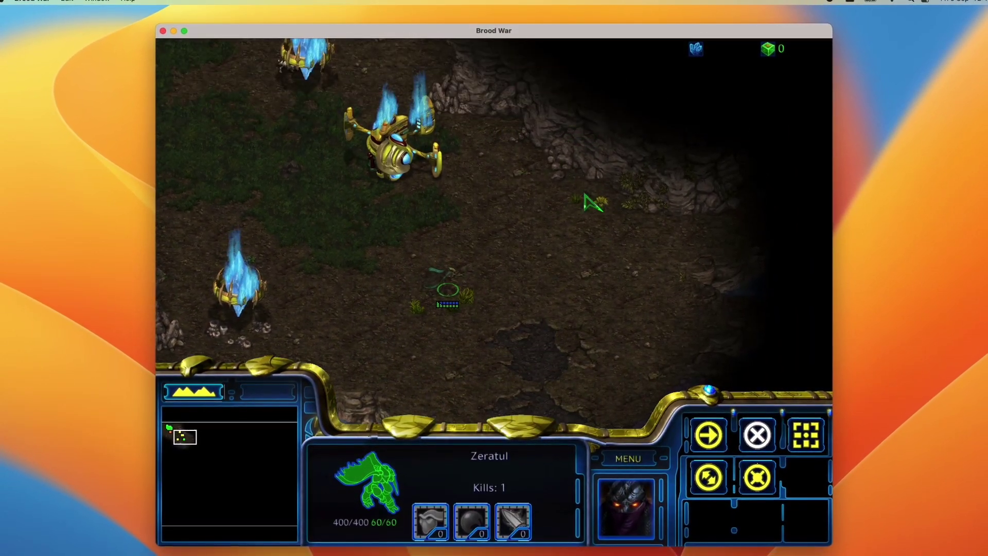
right_click(558, 253)
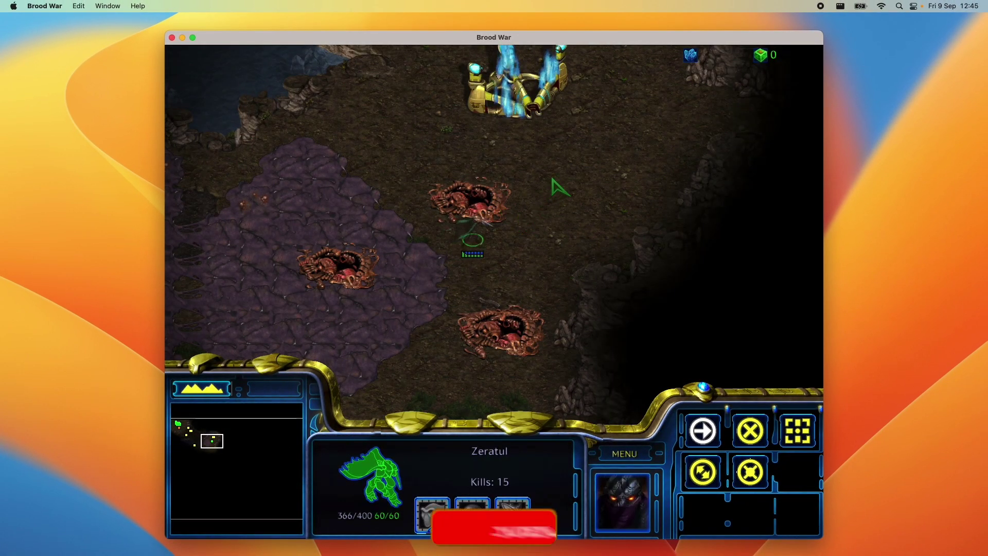
scroll(553, 178, up, 5)
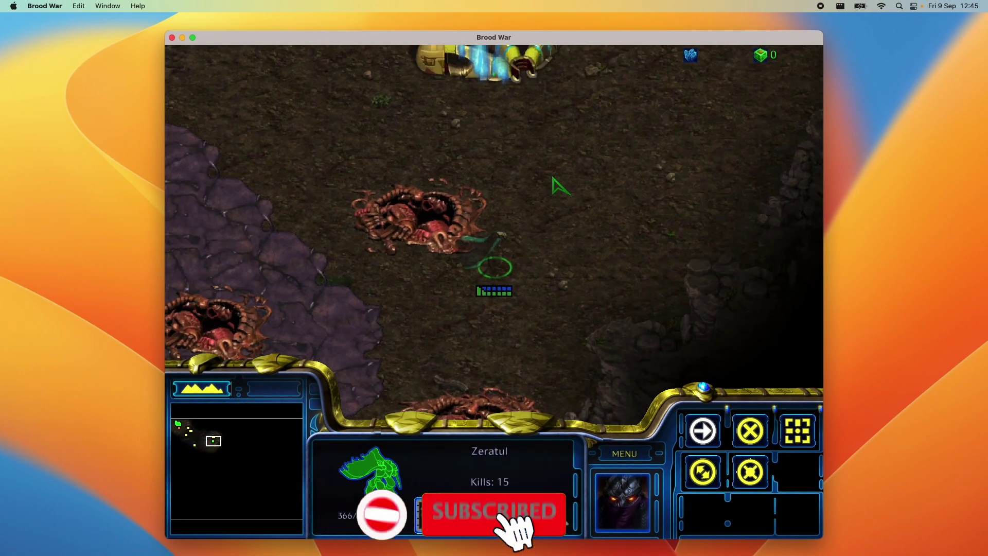
scroll(552, 178, down, 5)
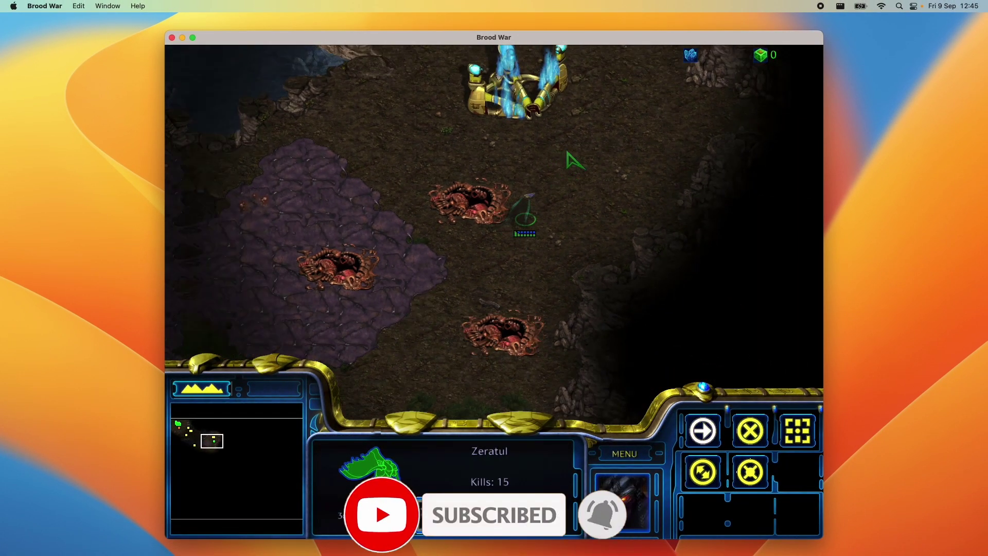
right_click(605, 111)
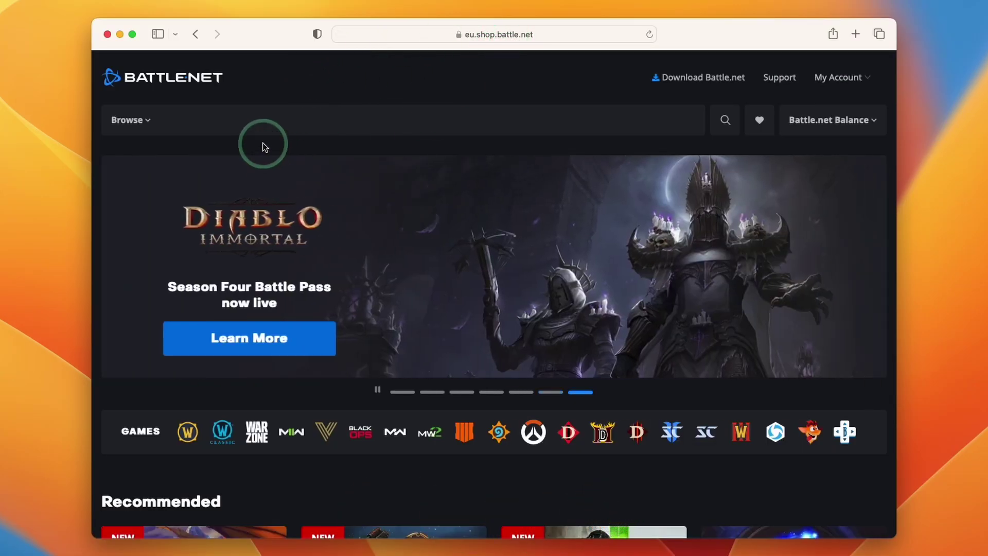
- Download the Battle.net desktop app from the shop, allowing downloads from blizzard.com
click(683, 83)
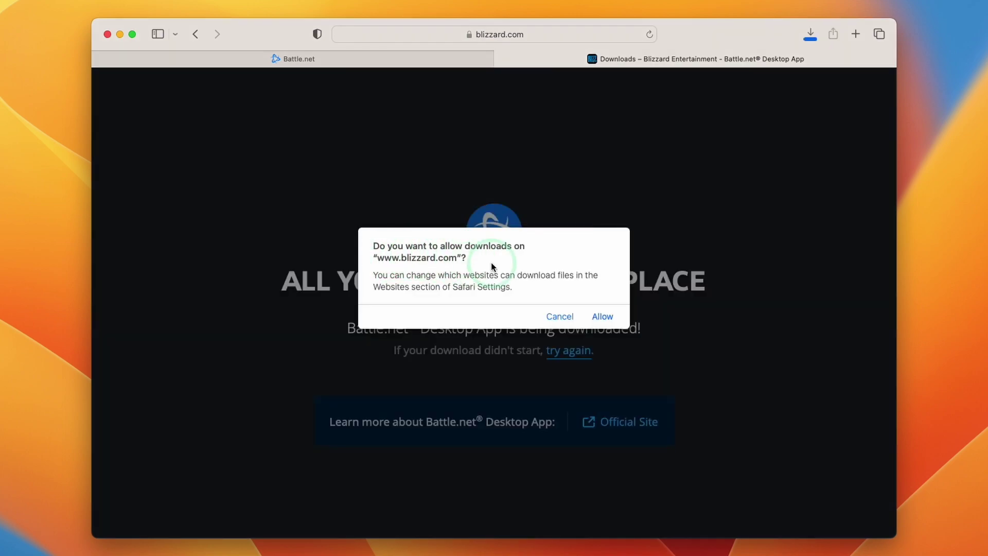
click(597, 307)
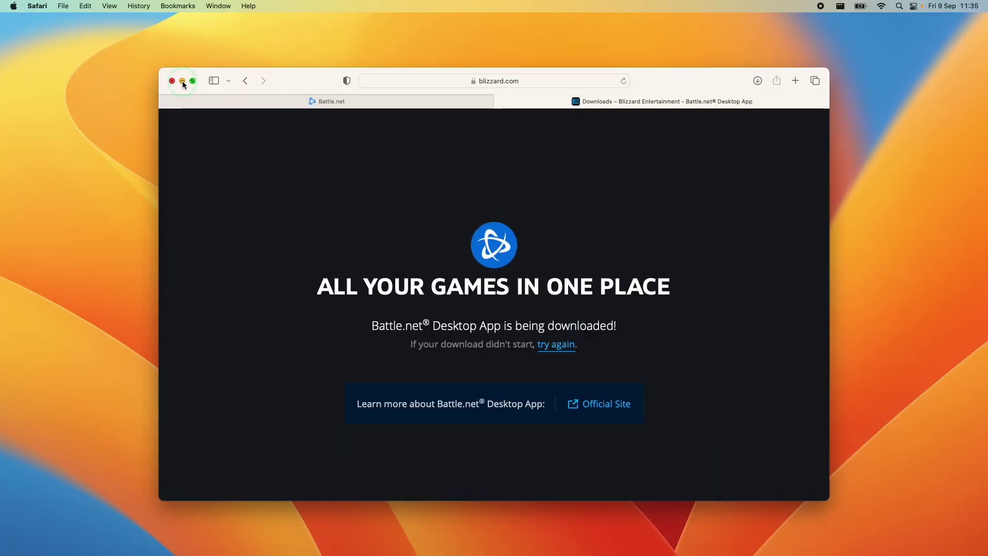
- Minimise Safari and launch Battle.net-Setup (6.9 MB) from Finder's Downloads folder
click(183, 82)
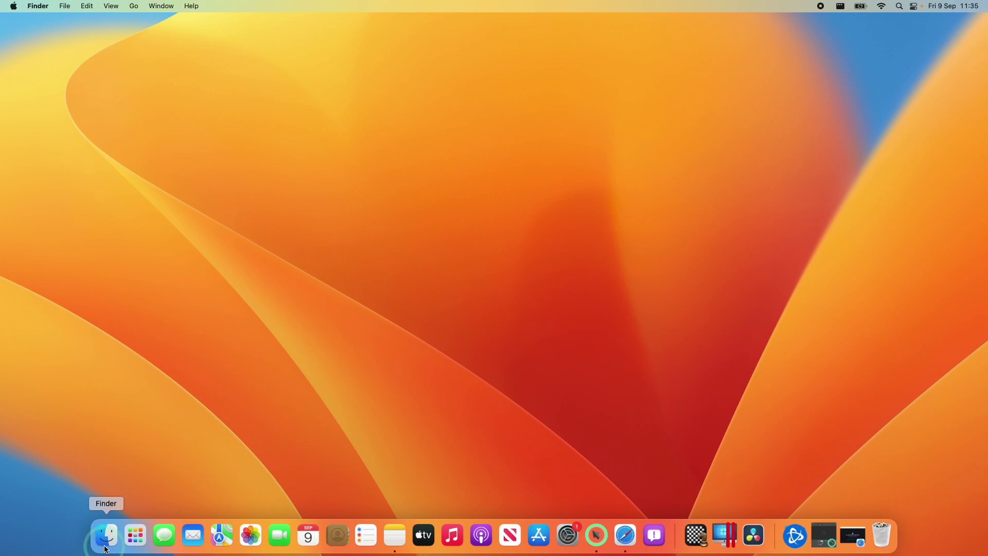
click(106, 536)
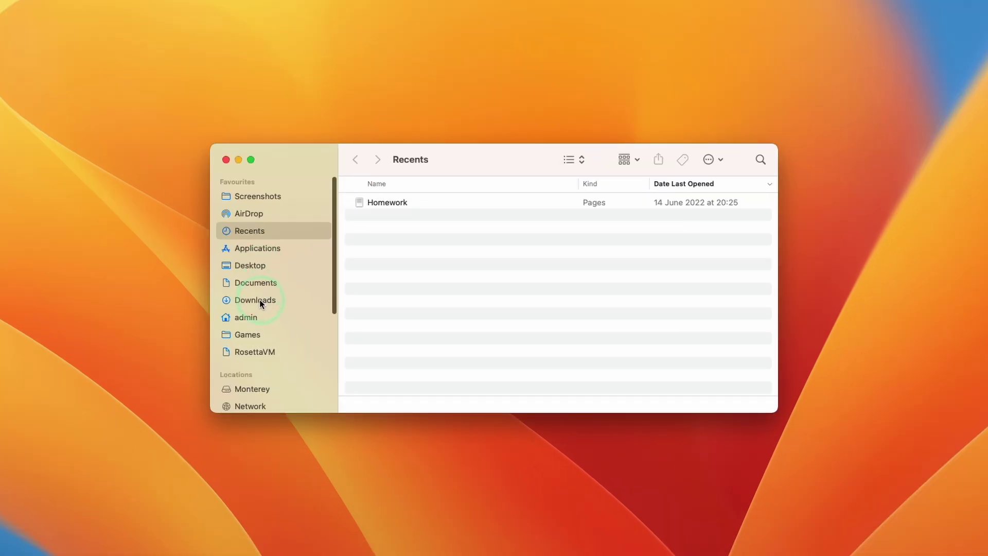
click(260, 300)
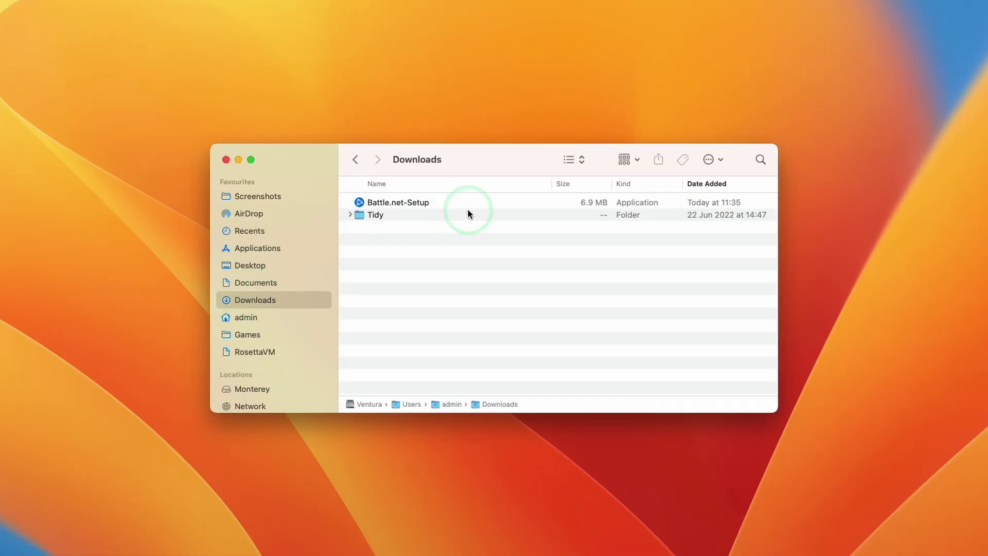
click(403, 203)
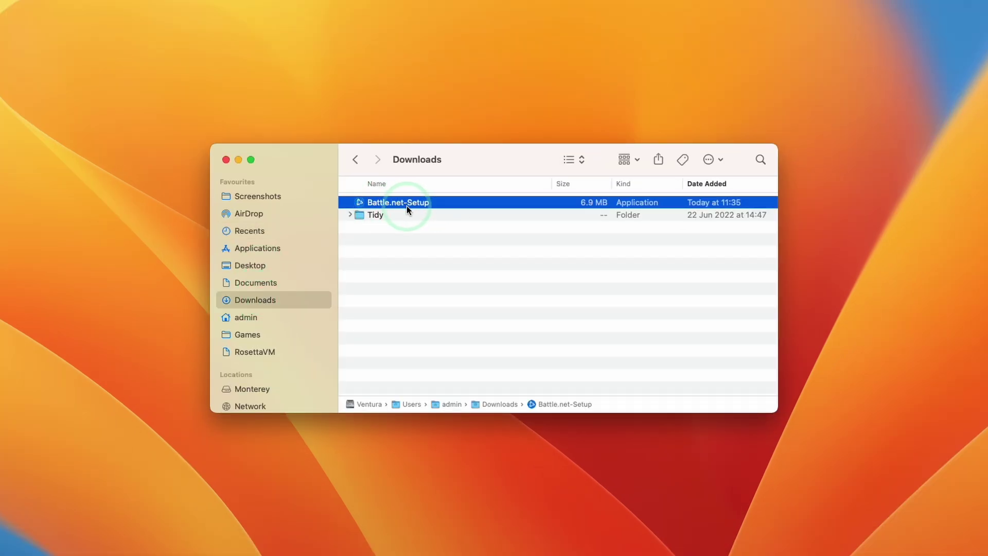
double_click(409, 205)
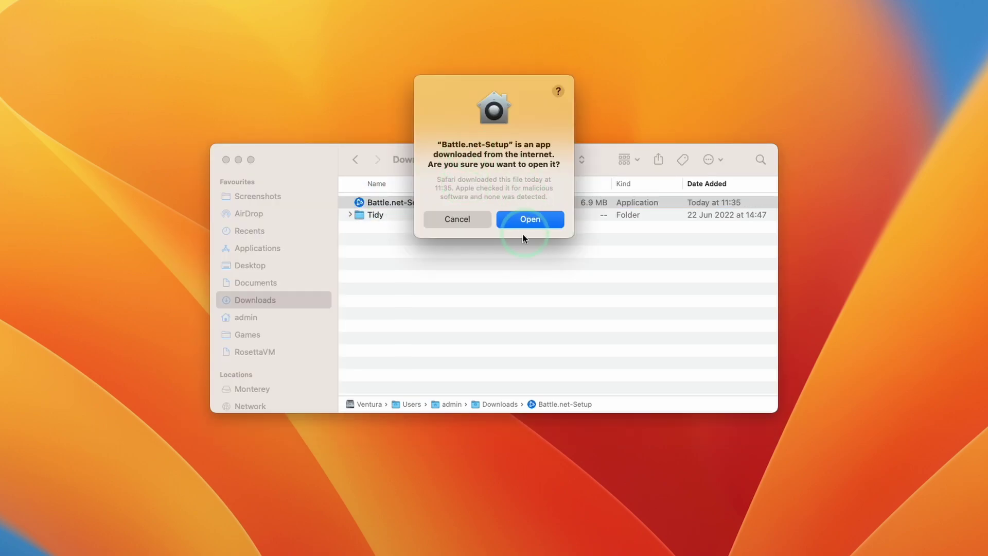
- Approve the downloaded installer, keep English (UK), authorise as administrator, and install into /Applications
click(530, 220)
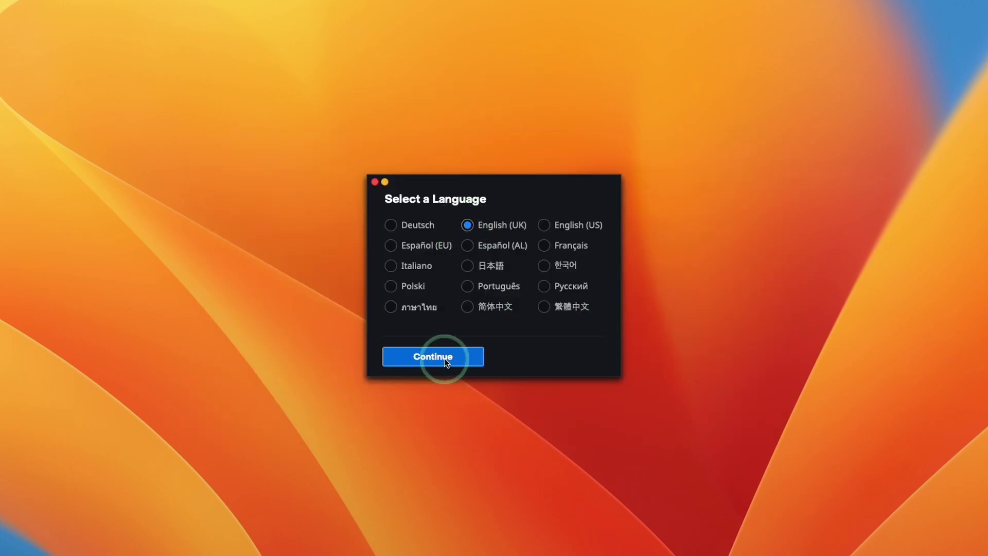
click(443, 359)
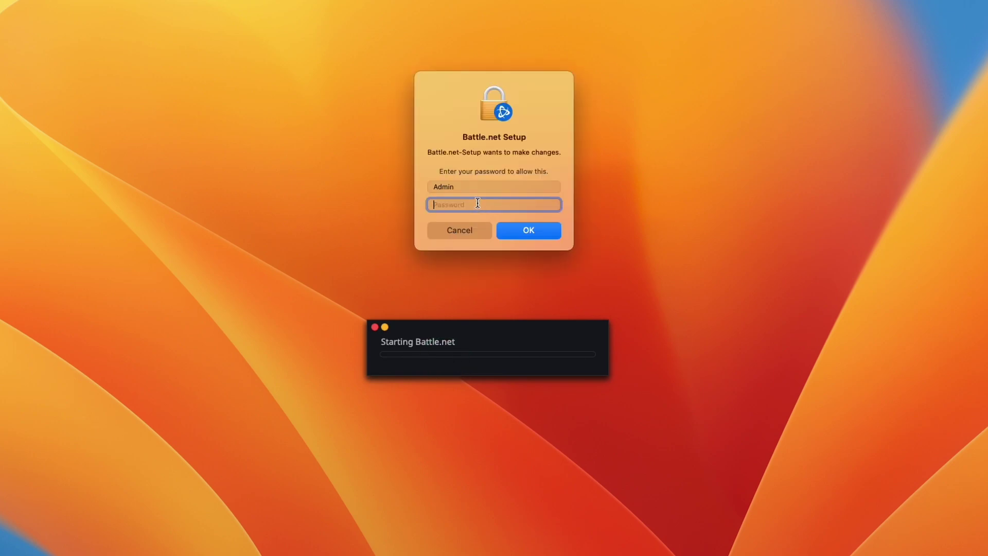
click(521, 229)
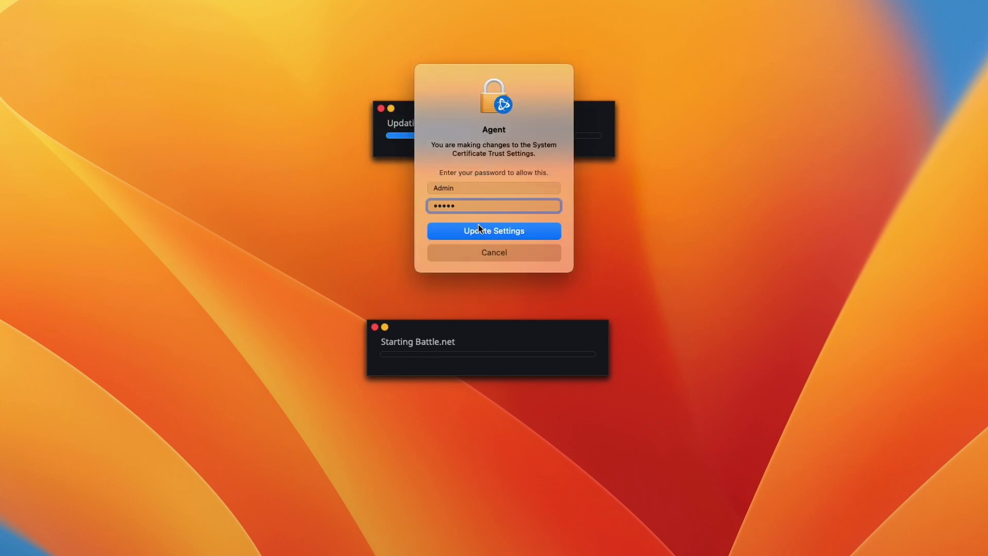
click(475, 234)
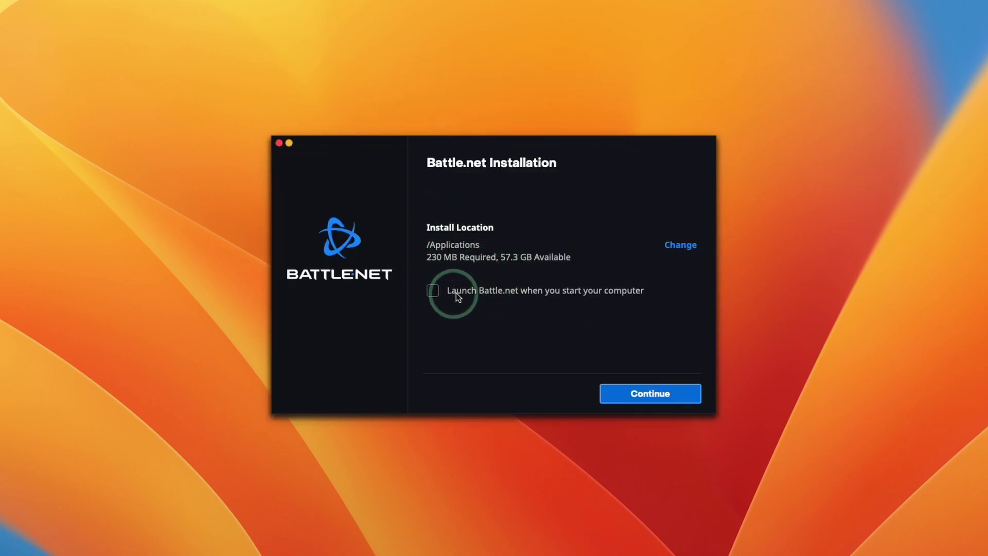
click(638, 403)
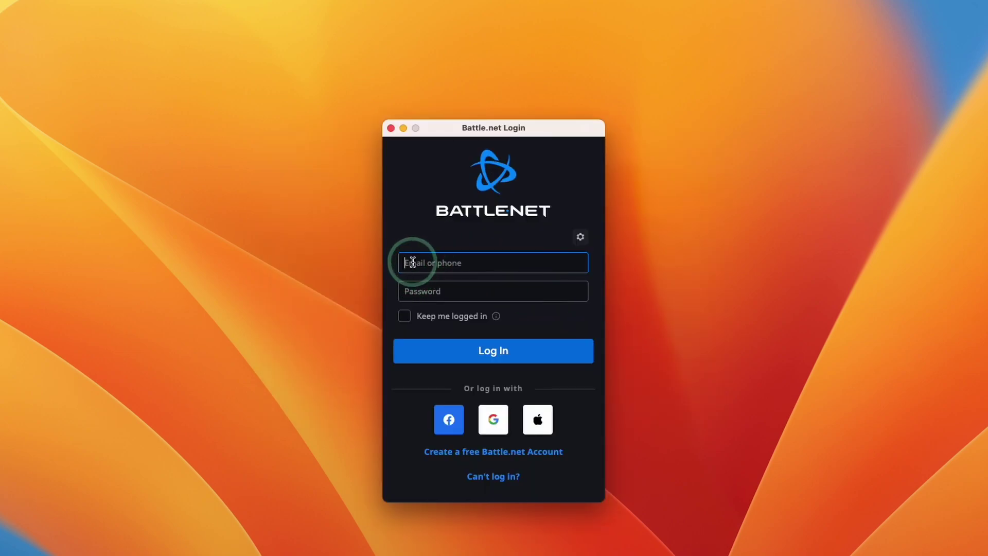
- Focus the login password field, view the free account creation form, then return to login
right_click(435, 297)
click(482, 207)
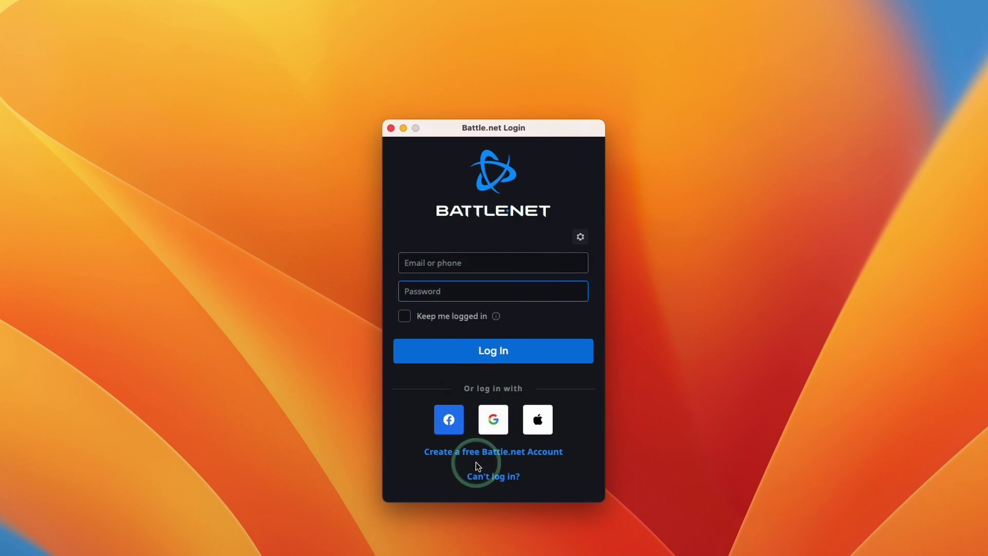
click(440, 453)
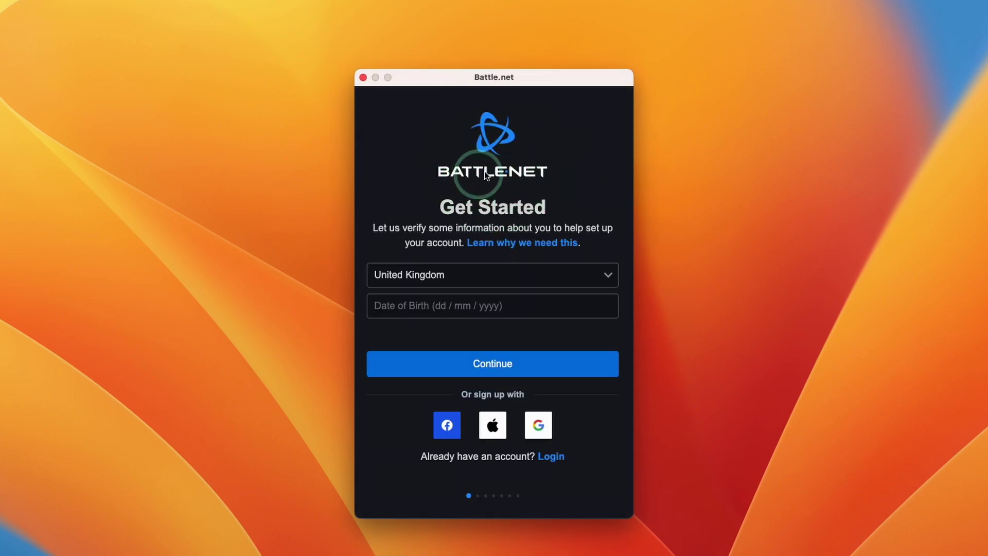
click(551, 456)
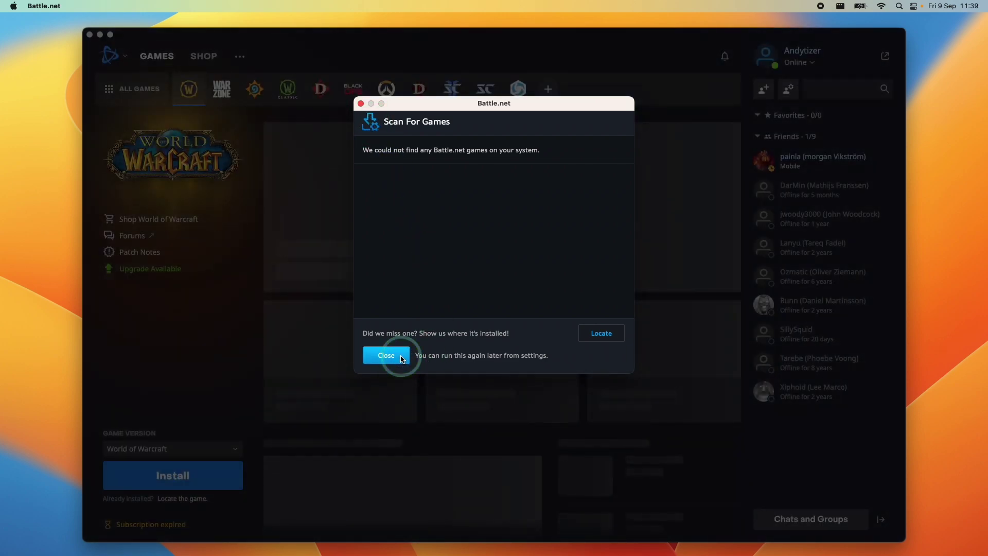
- Close the no-games-found scan result and step through the welcome tour tips
click(402, 358)
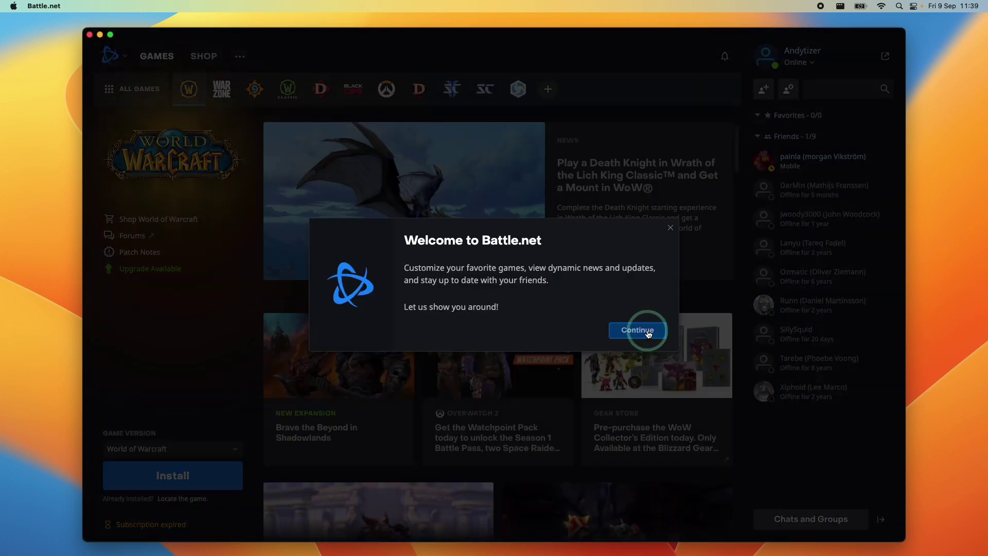
click(648, 333)
click(355, 170)
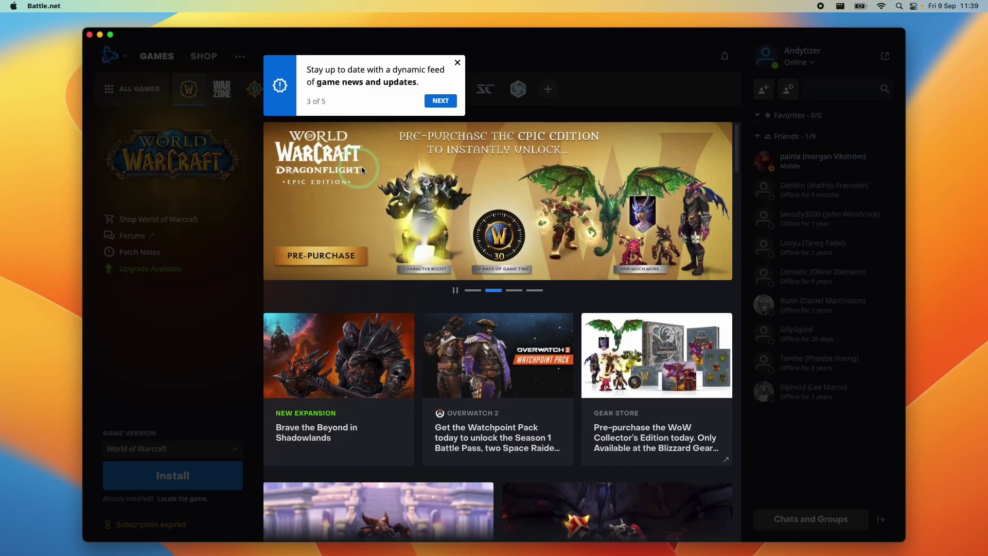
click(448, 107)
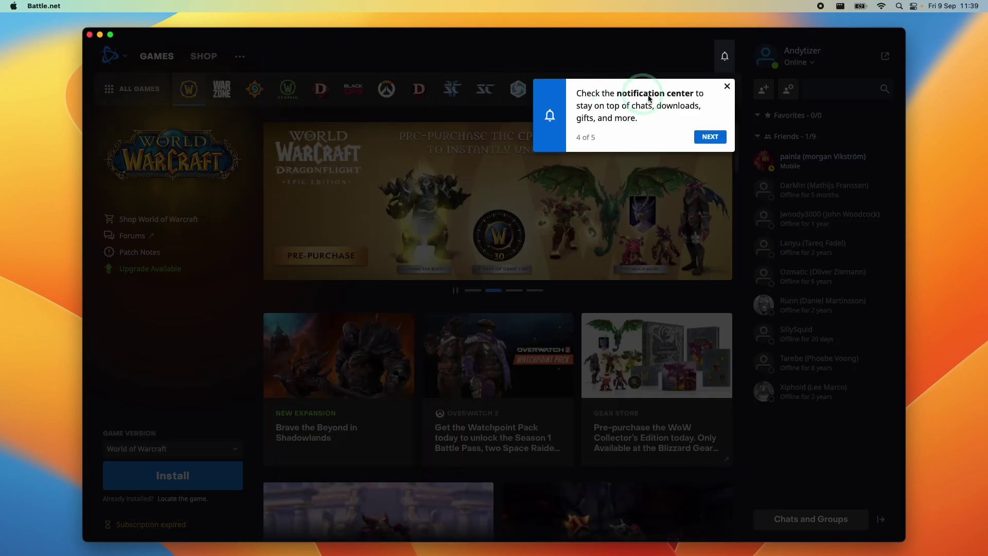
click(711, 137)
click(817, 101)
- Show the All Games library of 20 titles and scroll down to StarCraft Remastered
click(888, 57)
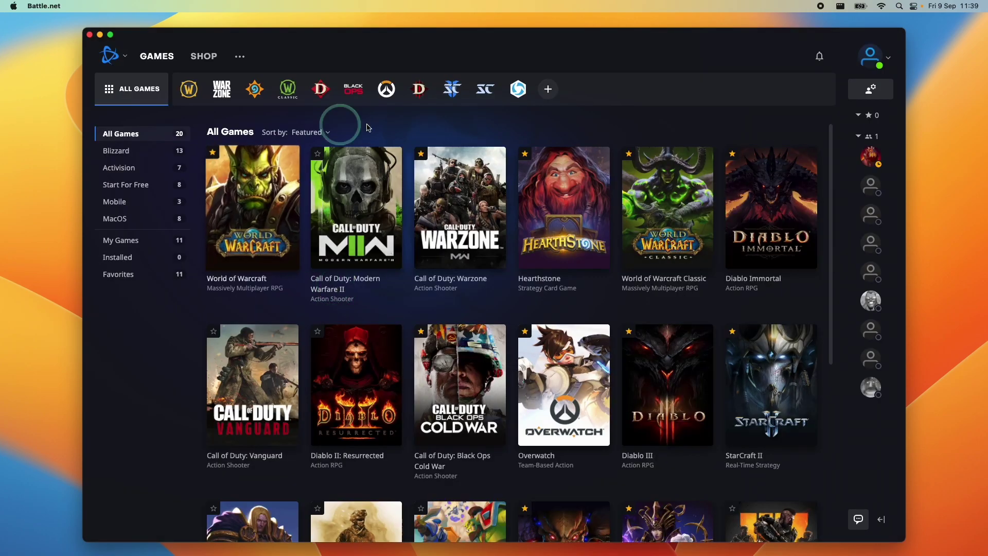
click(835, 160)
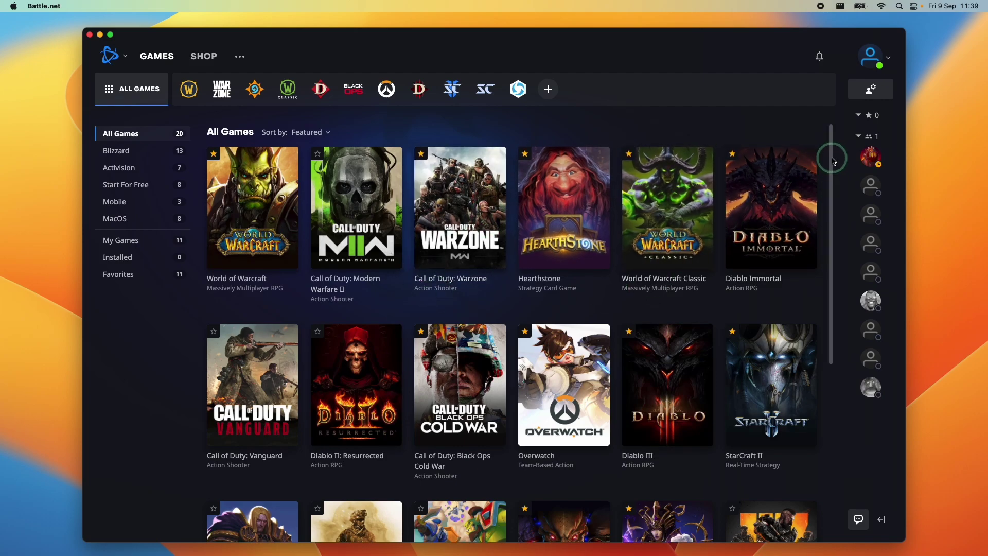
drag(834, 161, 830, 353)
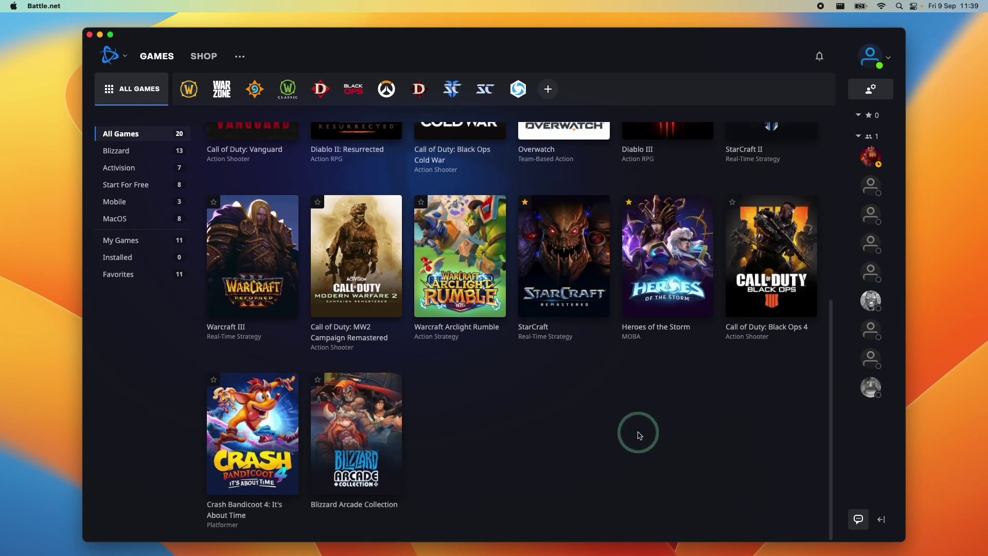
scroll(640, 435, up, 6)
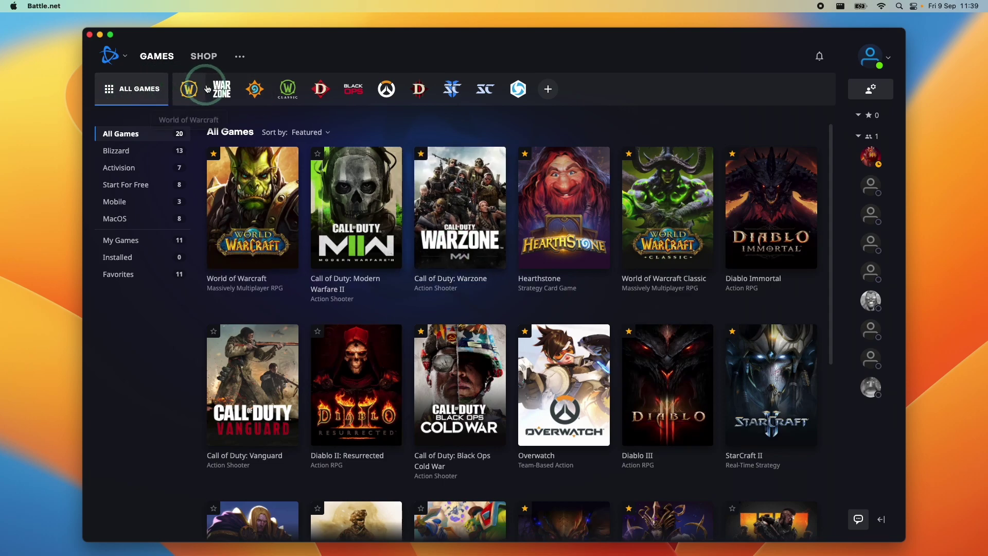
click(204, 57)
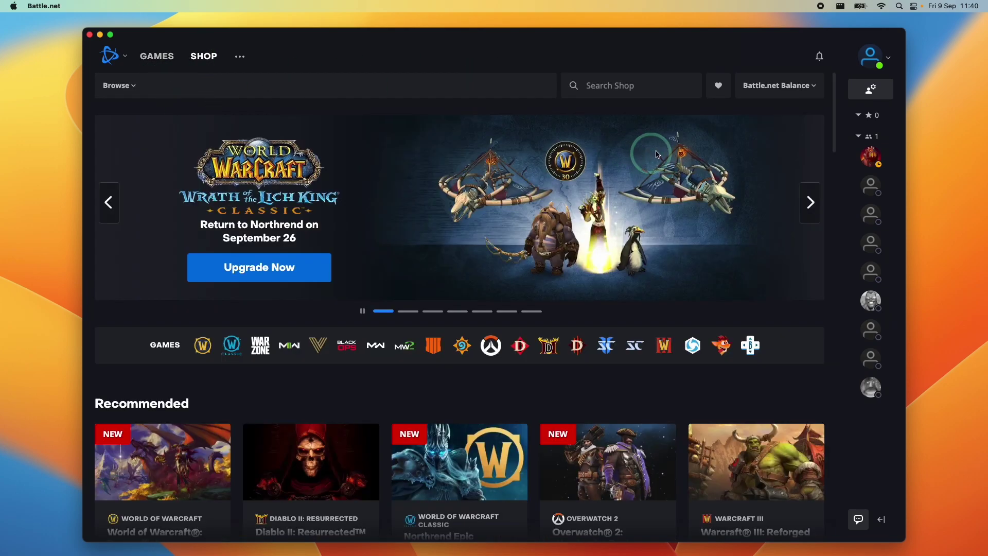
drag(835, 103, 831, 164)
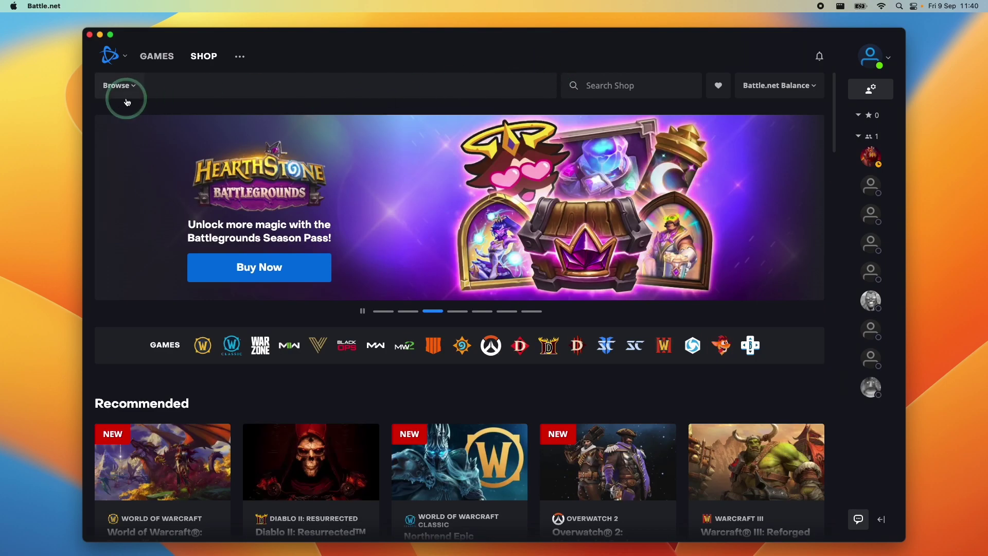
click(133, 87)
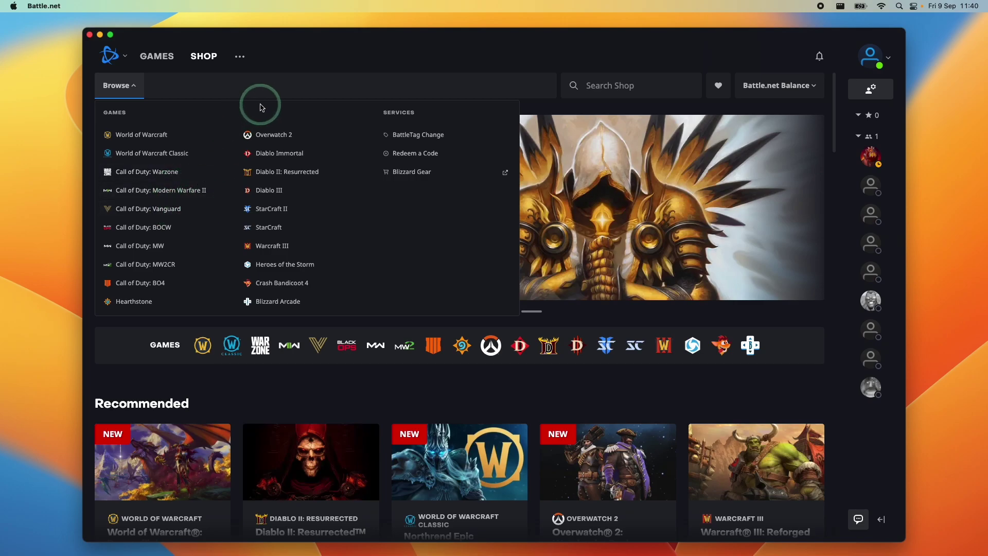
click(134, 86)
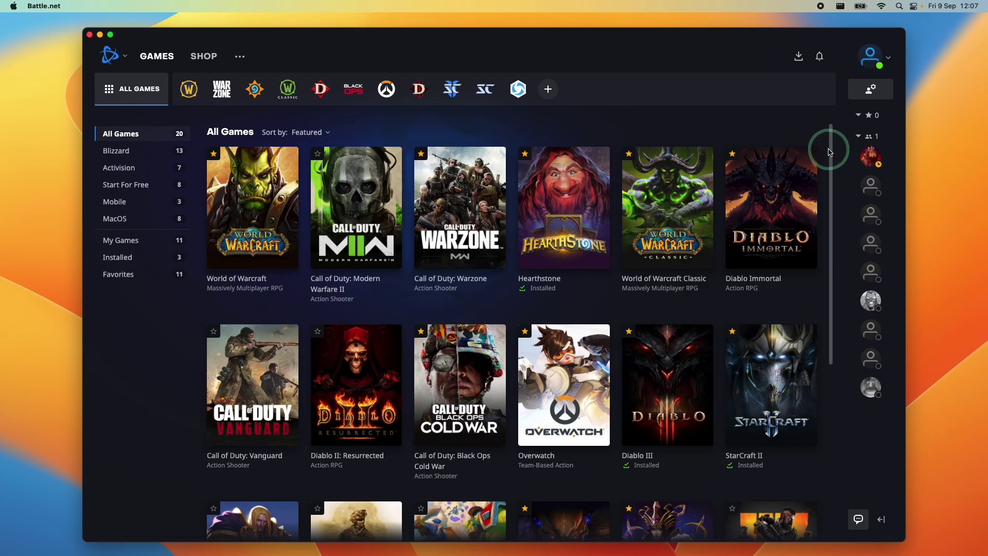
- Search the shop for 'starcraft' and open the StarCraft® Remastered page priced at £12.99
drag(829, 153, 830, 152)
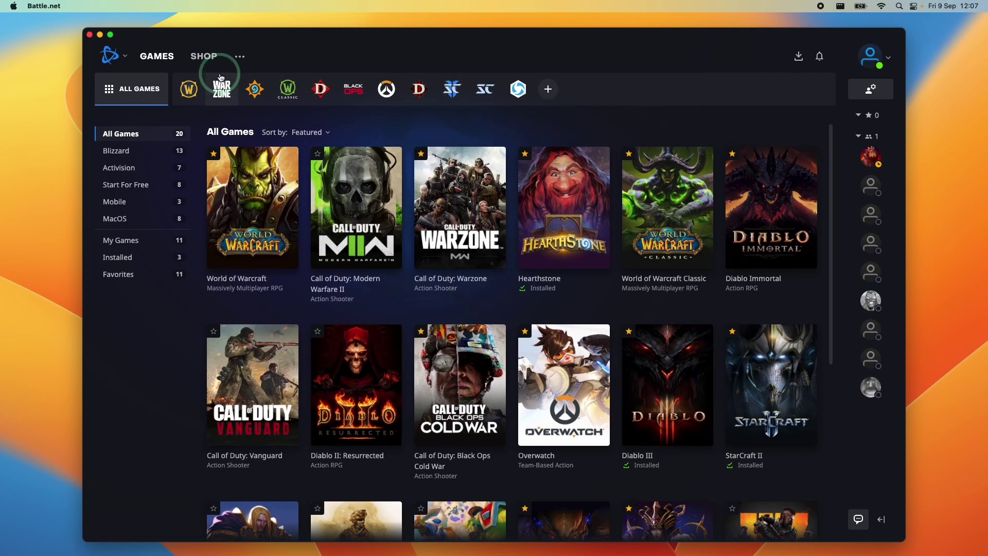
click(198, 57)
click(610, 87)
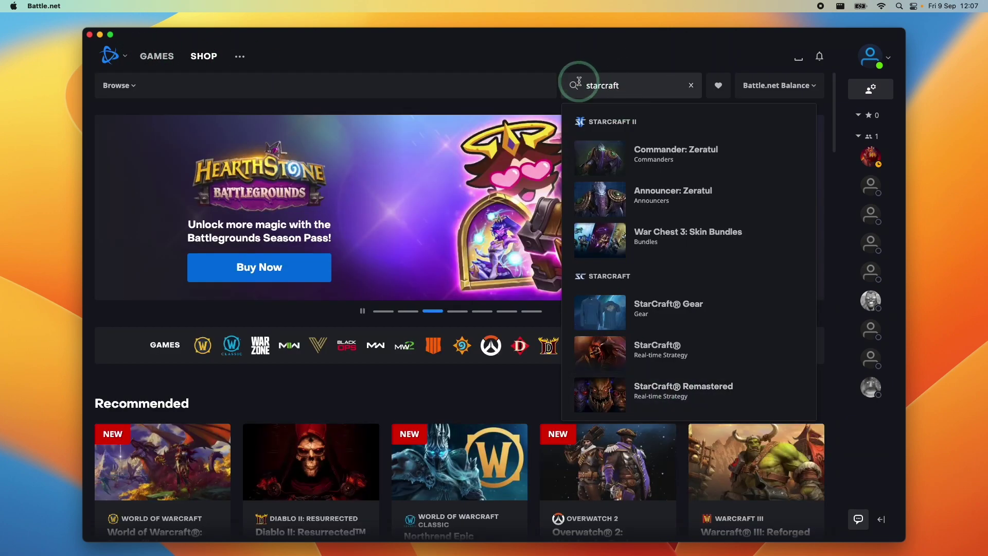
click(655, 408)
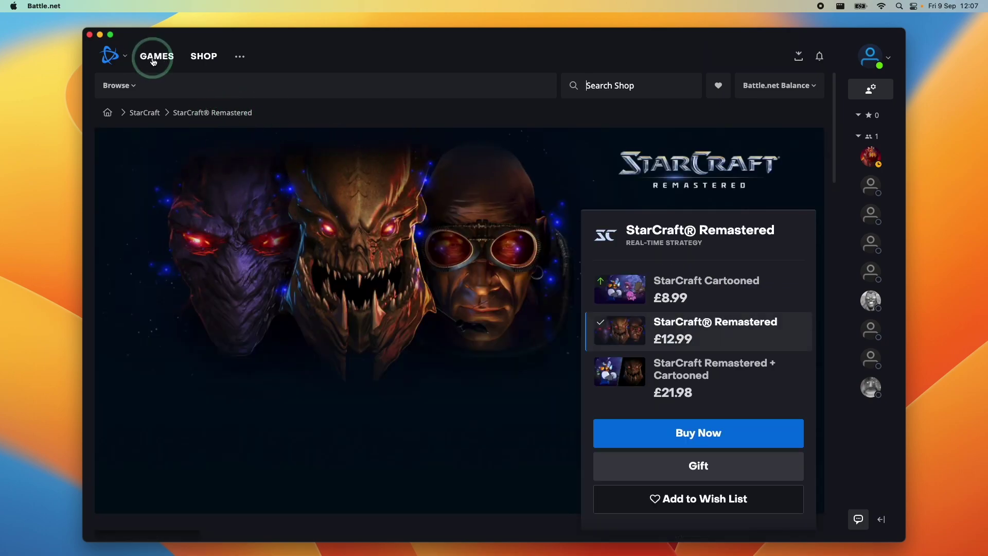
- Open StarCraft from the games library and install it with default location and language
click(153, 62)
scroll(829, 247, down, 2)
scroll(826, 258, down, 2)
click(553, 427)
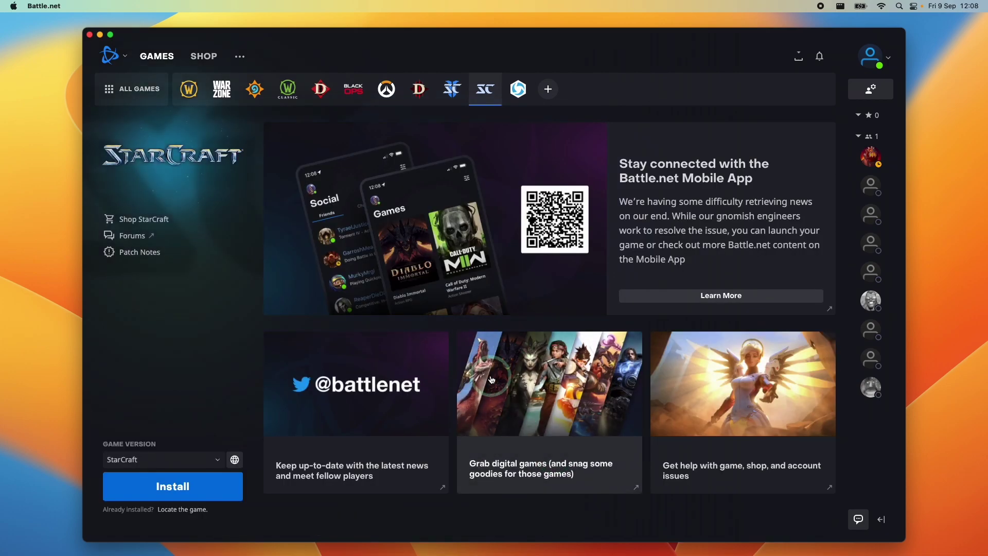
click(175, 484)
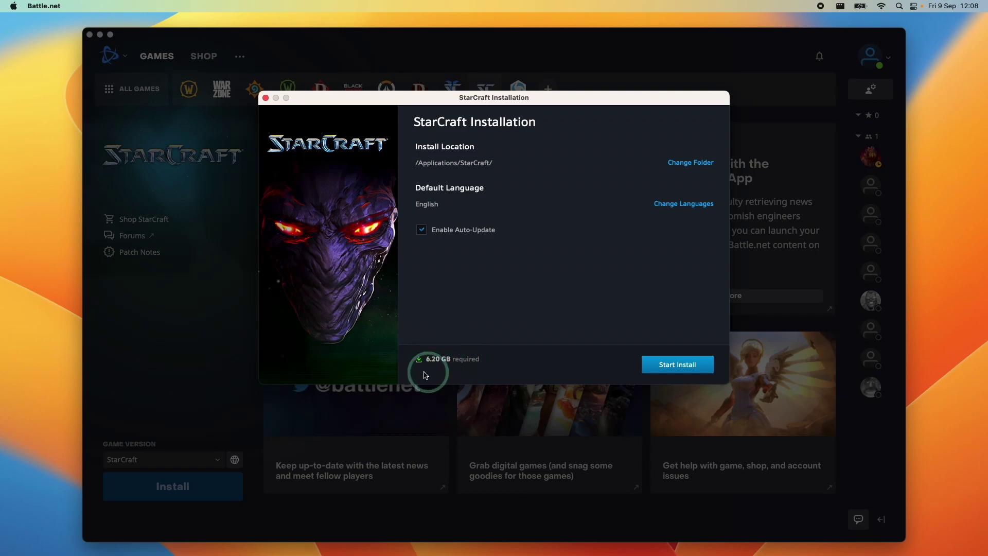
click(680, 366)
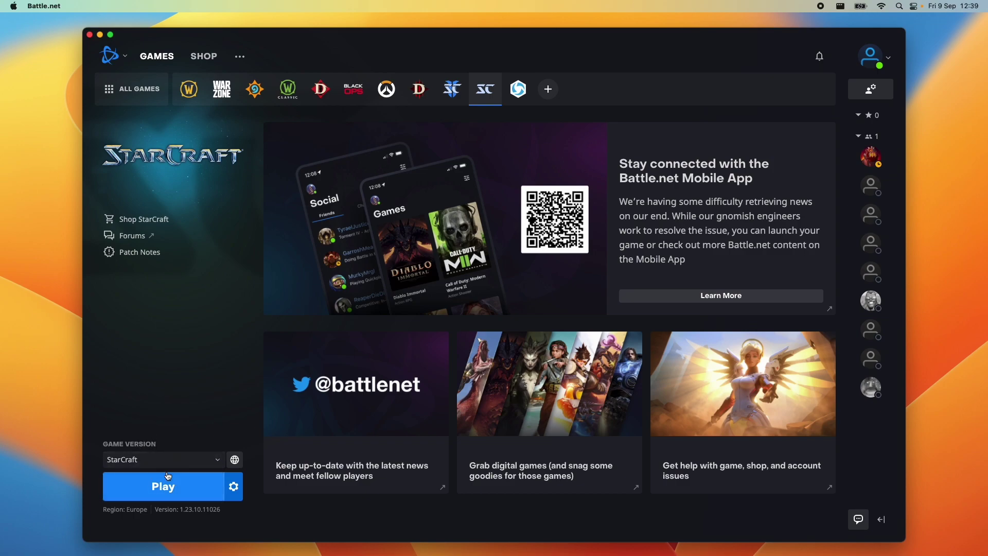
- Launch StarCraft and start a Brood War single-player game with the existing profile
click(161, 497)
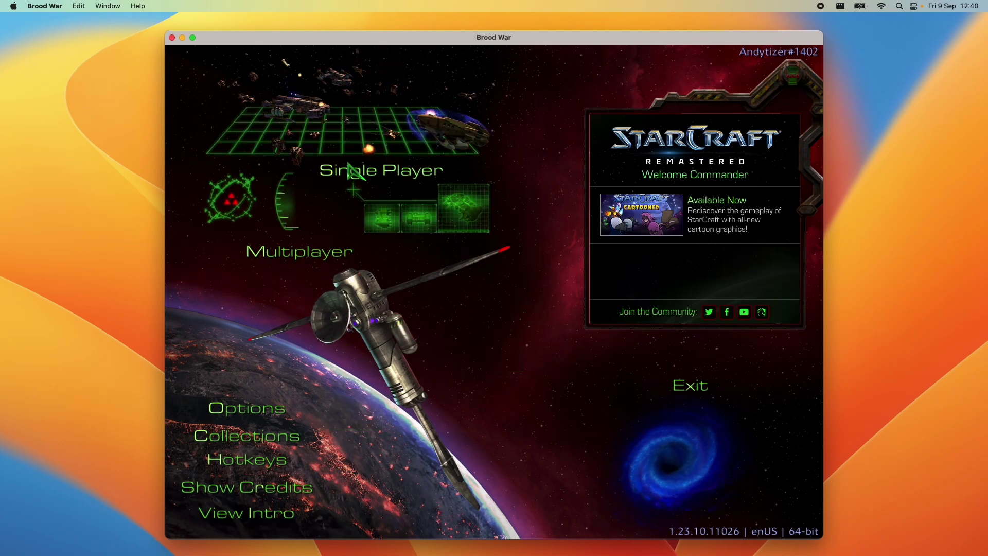
click(354, 175)
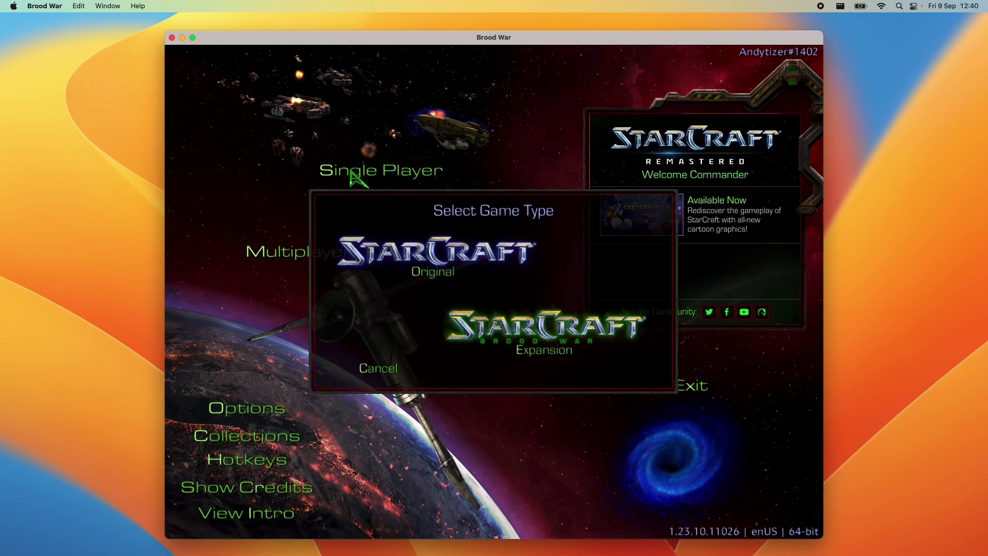
click(488, 331)
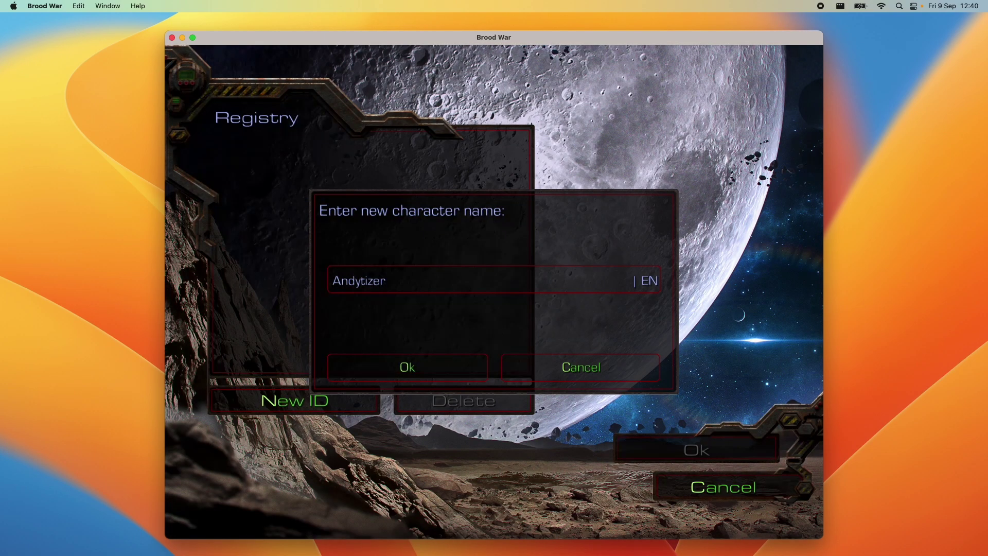
click(408, 365)
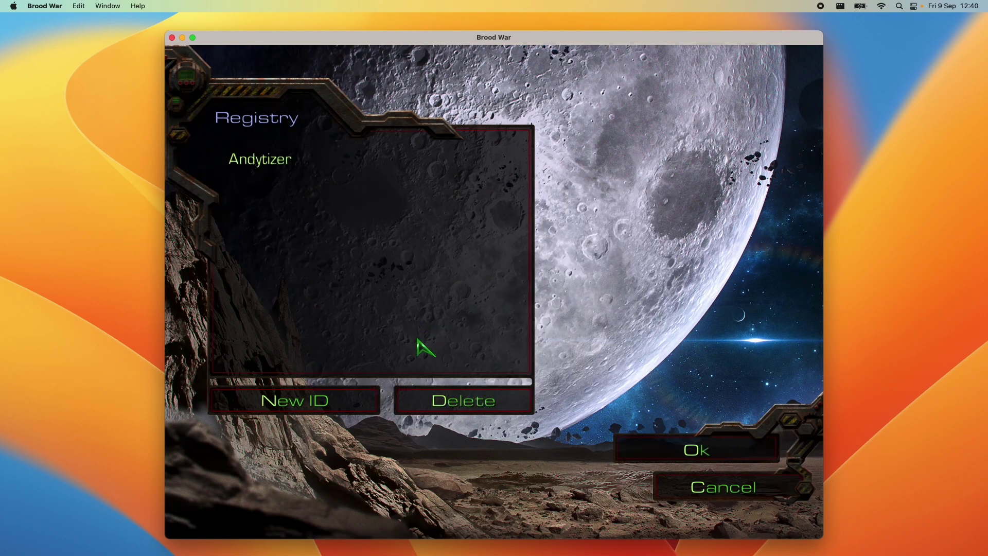
click(676, 442)
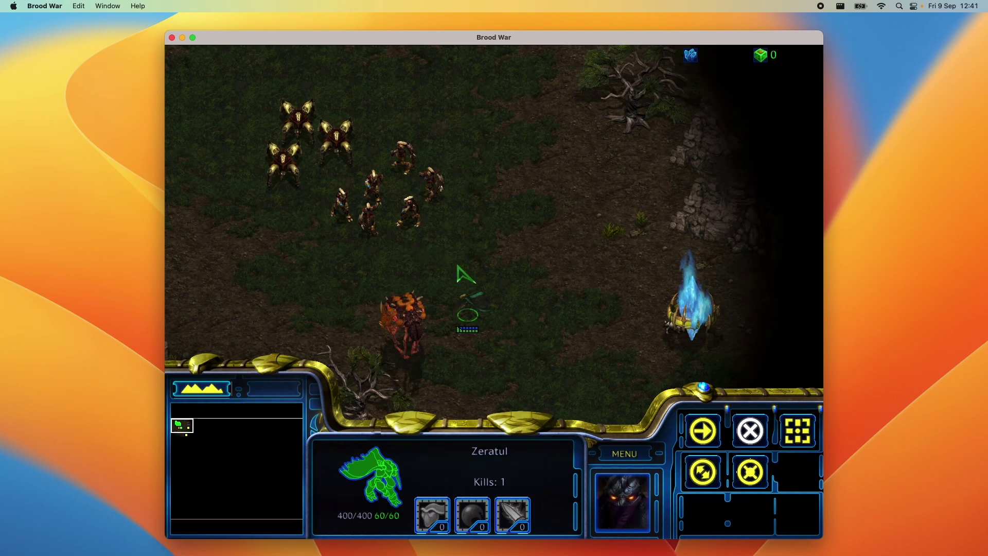
- Move Zeratul while switching to classic graphics and back to HD with F5
right_click(457, 267)
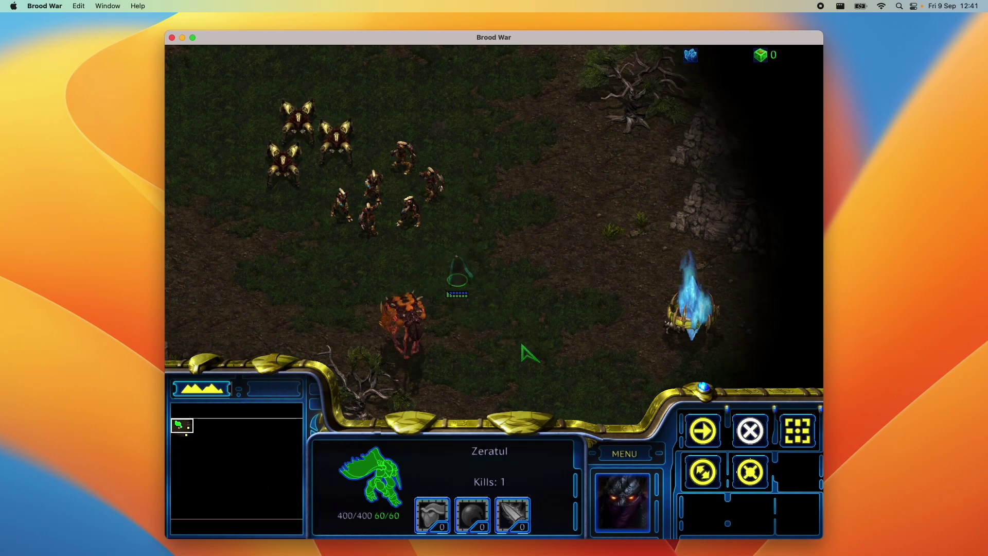
key(F5)
right_click(511, 285)
right_click(528, 253)
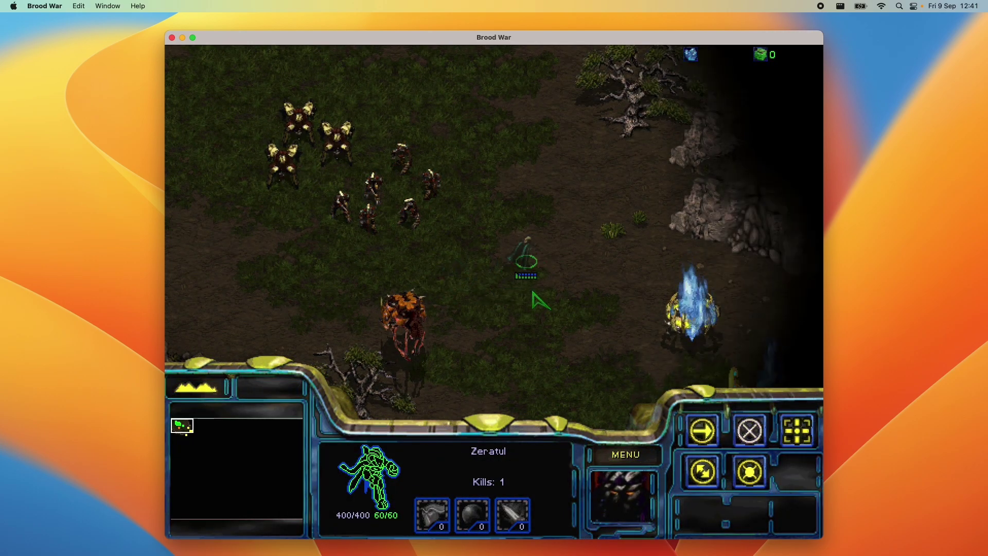
key(F5)
- Walk Zeratul around, then confirm in Activity Monitor that StarCraft runs as Intel
right_click(640, 316)
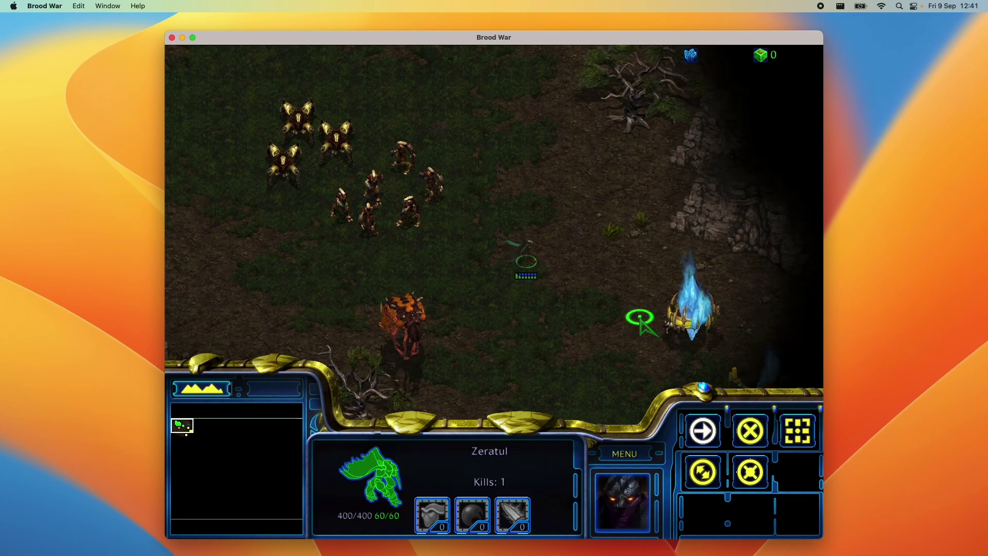
right_click(584, 323)
right_click(522, 286)
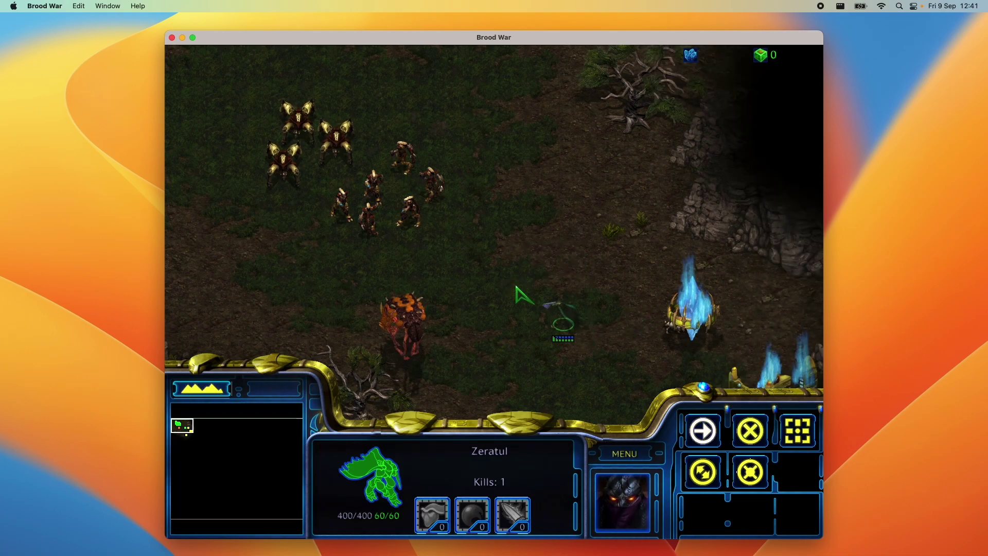
right_click(517, 232)
right_click(444, 290)
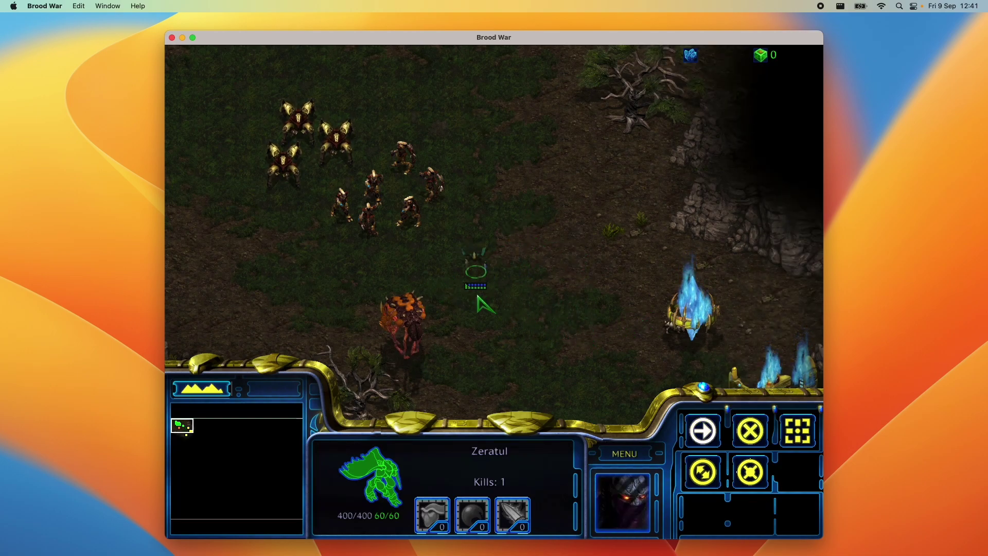
key(super+Tab)
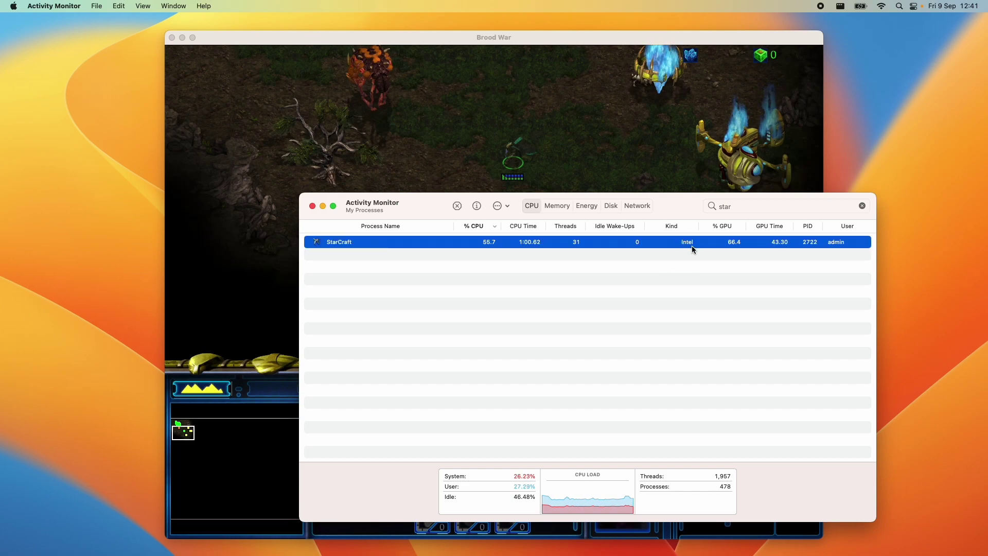
click(323, 206)
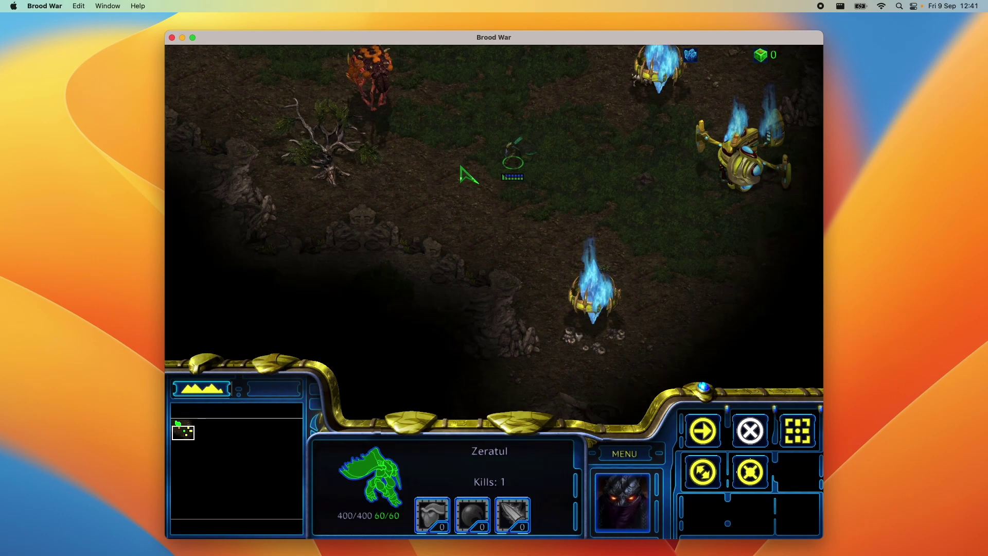
- Walk Zeratul up, right, down and back left among the Protoss pylons
key(Up)
right_click(488, 211)
right_click(559, 307)
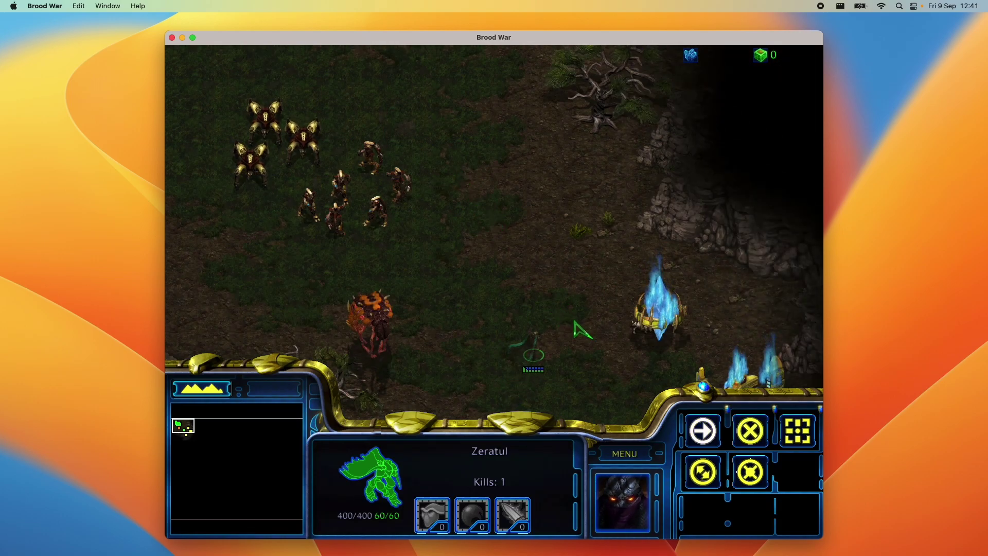
right_click(574, 323)
right_click(606, 365)
right_click(481, 324)
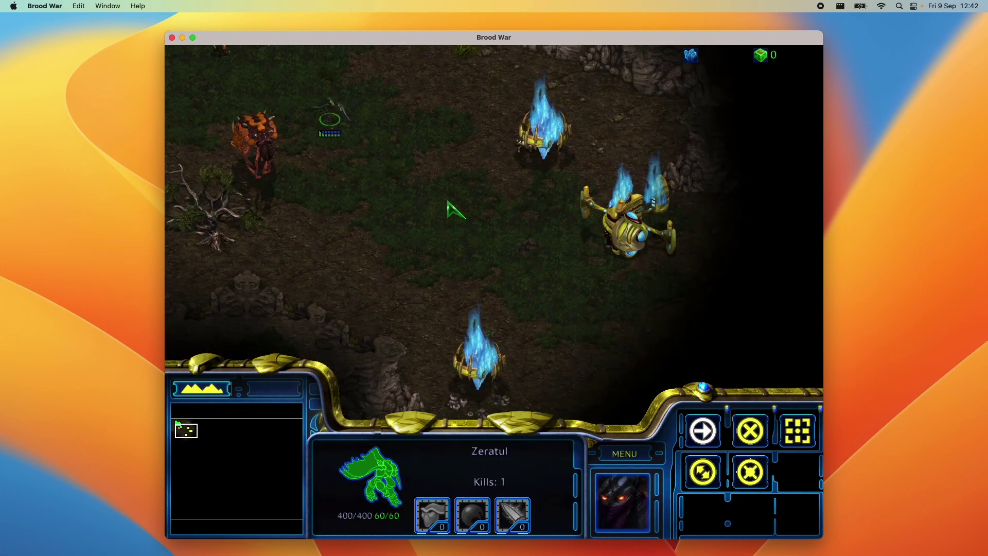
right_click(462, 206)
right_click(454, 213)
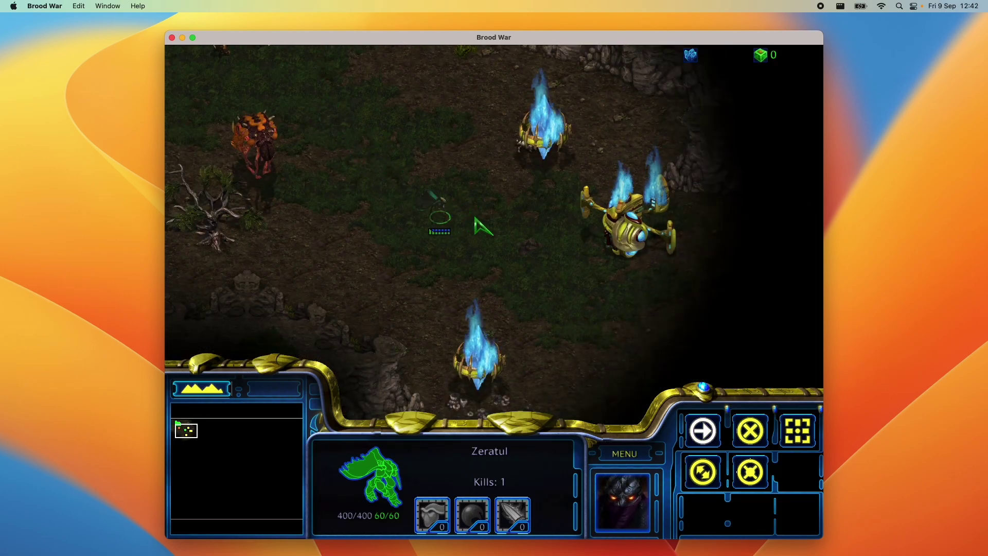
right_click(502, 234)
right_click(547, 266)
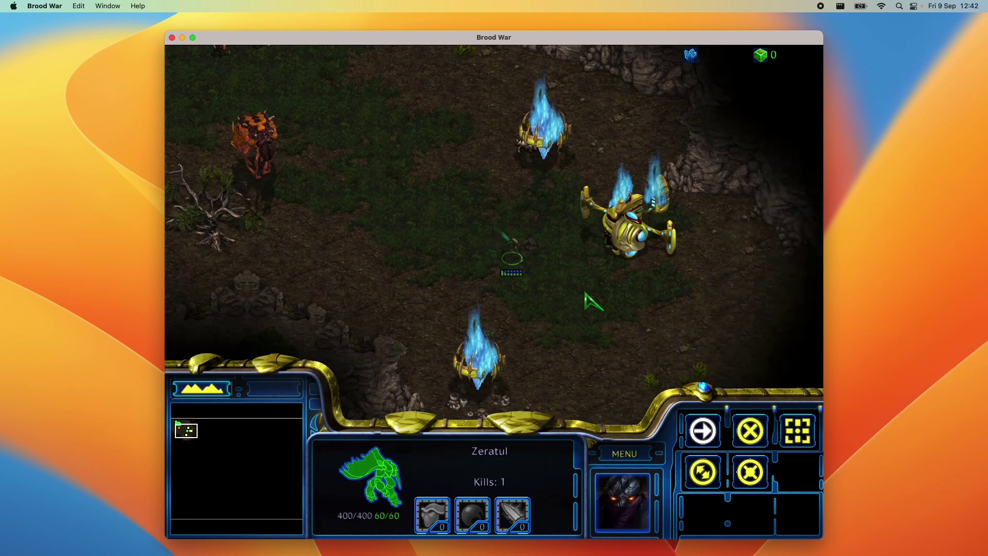
right_click(507, 250)
right_click(464, 234)
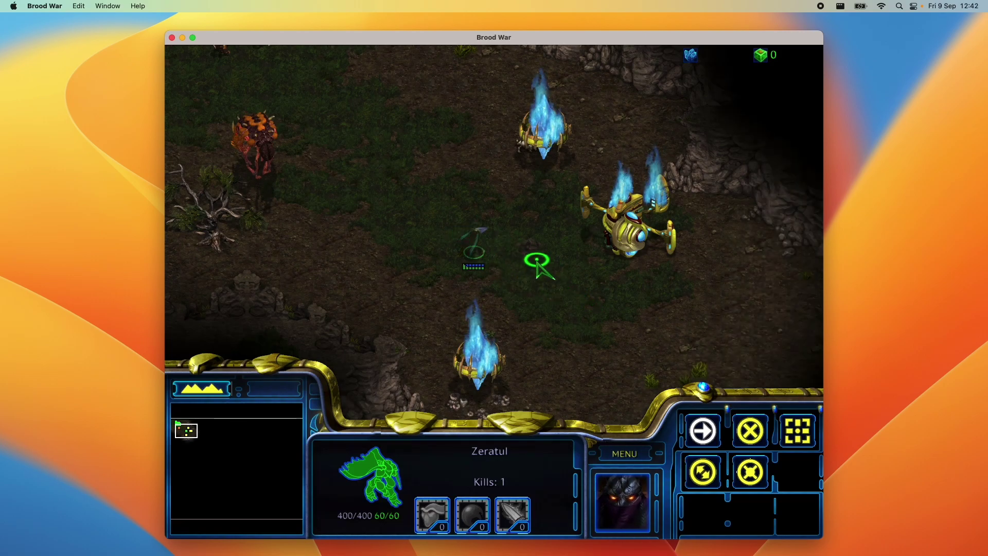